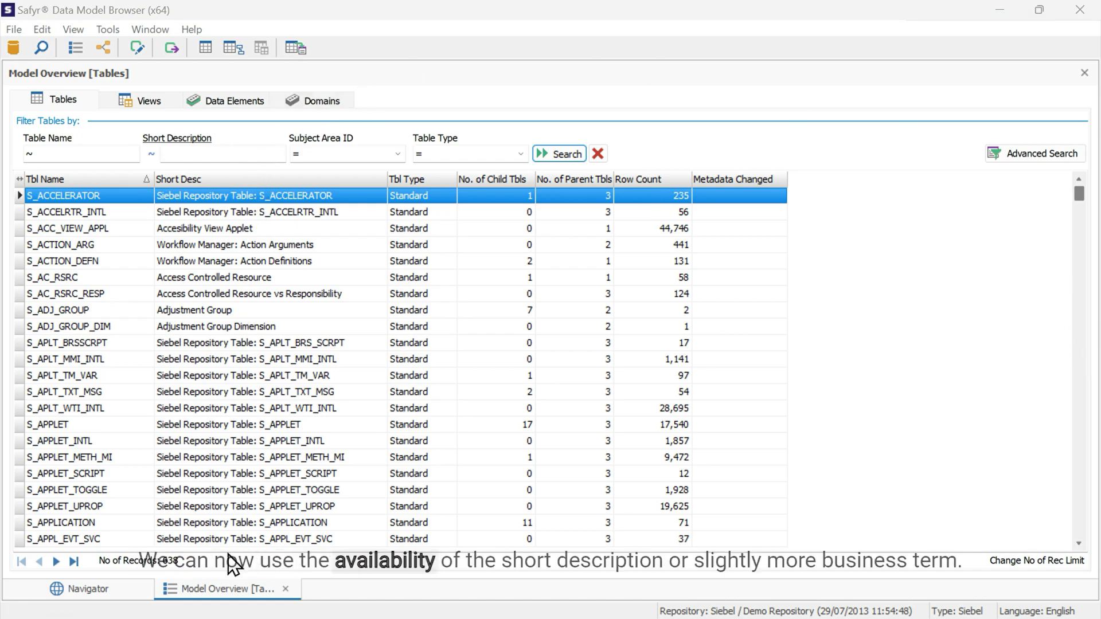
# Filter the table list by the short description *Product*.
pyautogui.click(196, 152)
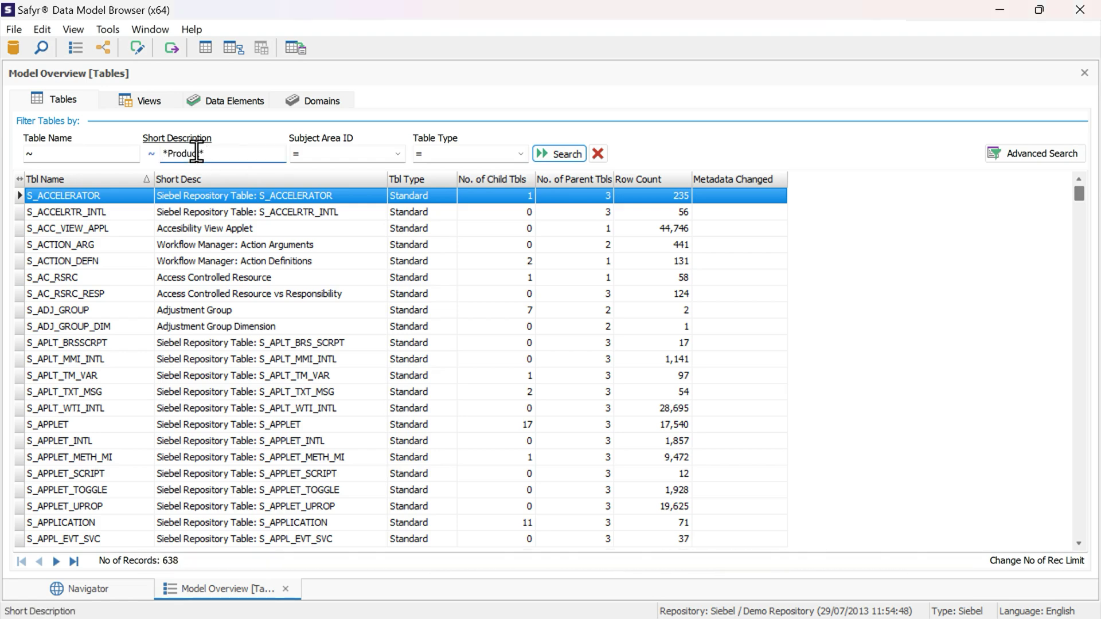
pyautogui.press('Return')
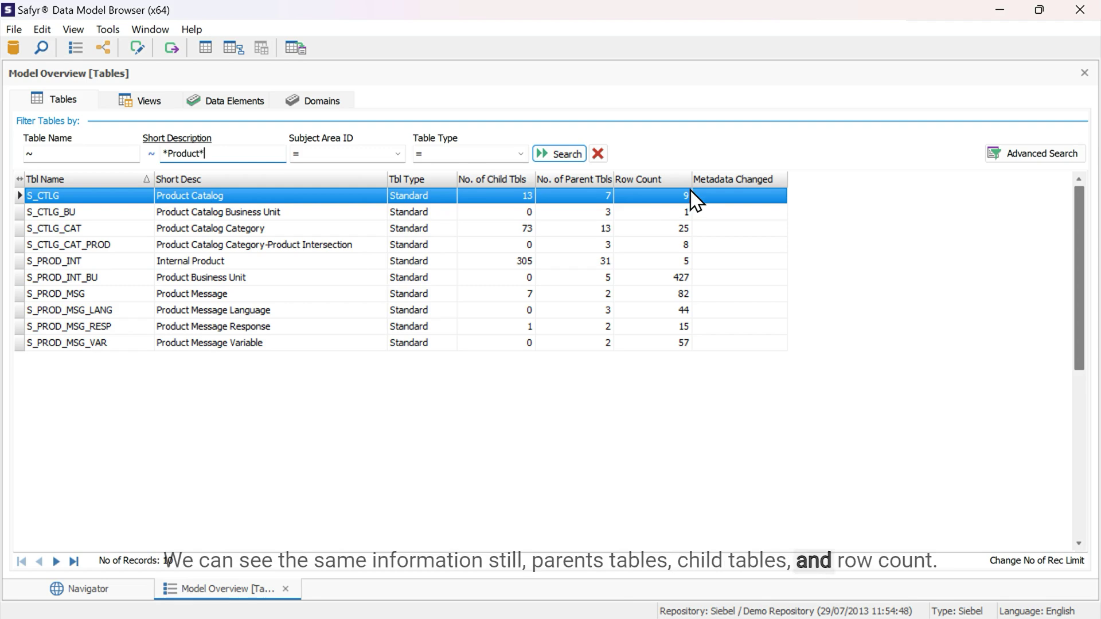
# Open the field details of the Product Catalog table S_CTLG and show its parent and child table relationships.
pyautogui.doubleClick(223, 201)
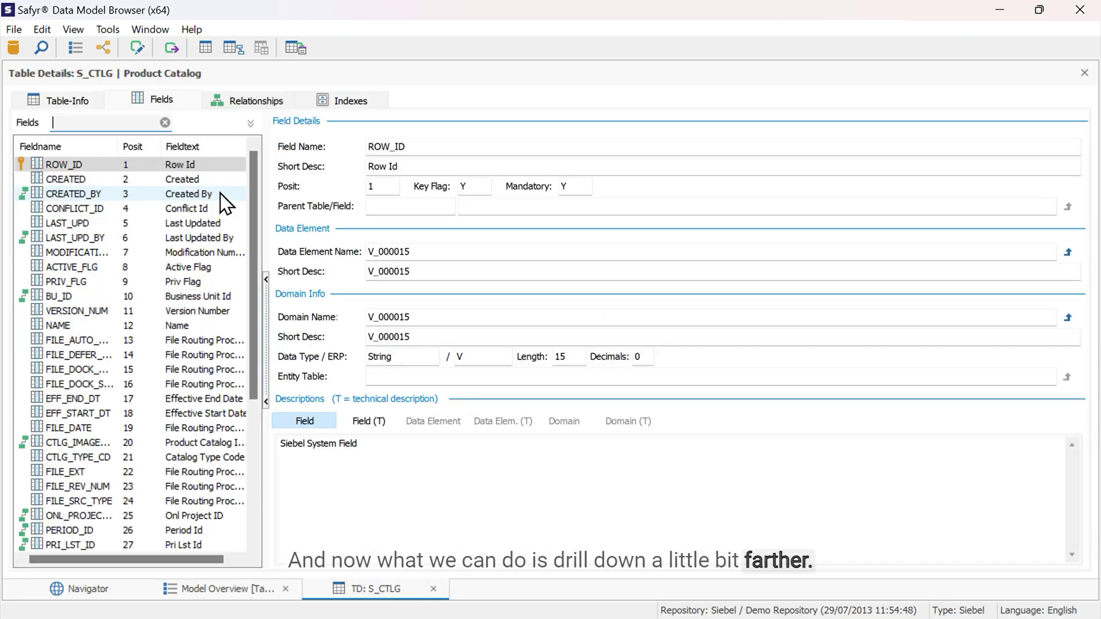
pyautogui.click(89, 165)
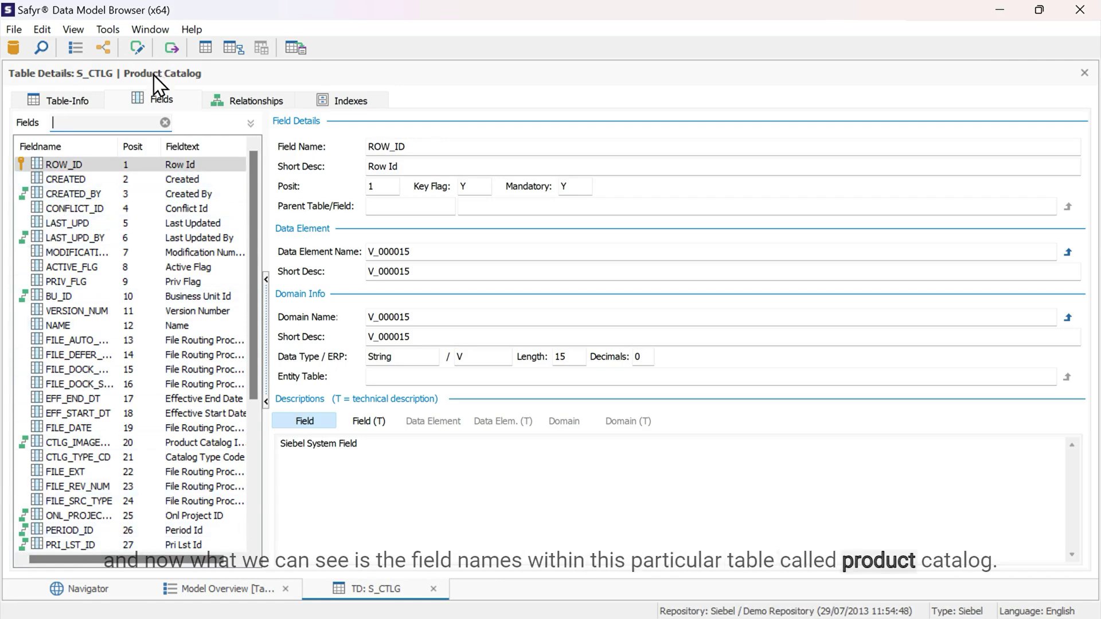
pyautogui.click(67, 166)
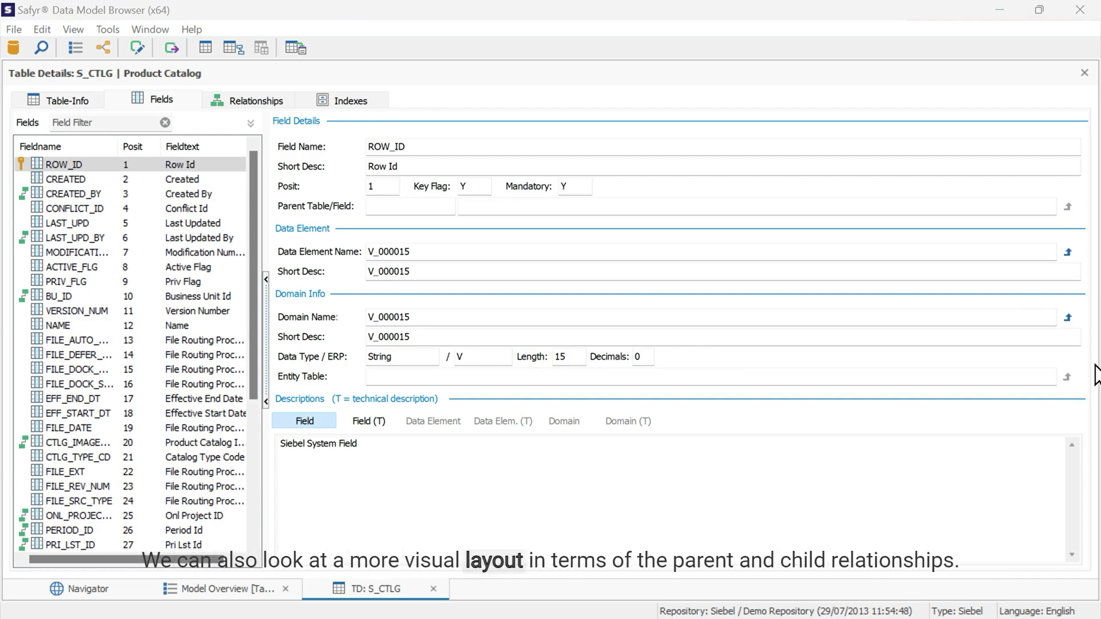
pyautogui.click(234, 48)
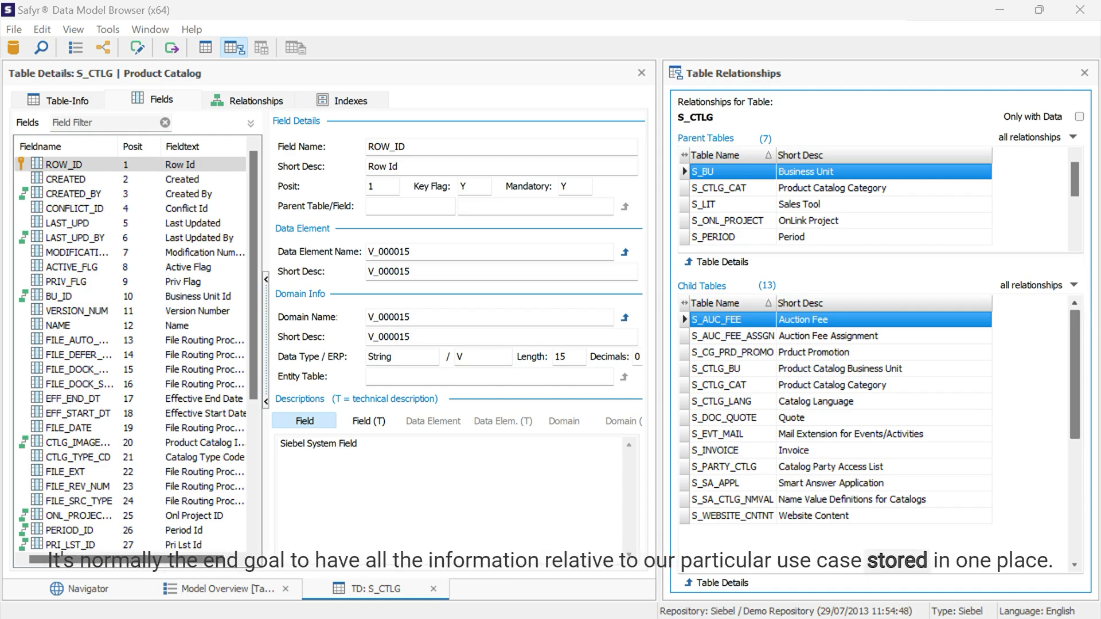
# Create a subject area named Demo from table S_CTLG with all fields, and add the Product Catalog Category table S_CTLG_CAT to it.
pyautogui.click(210, 597)
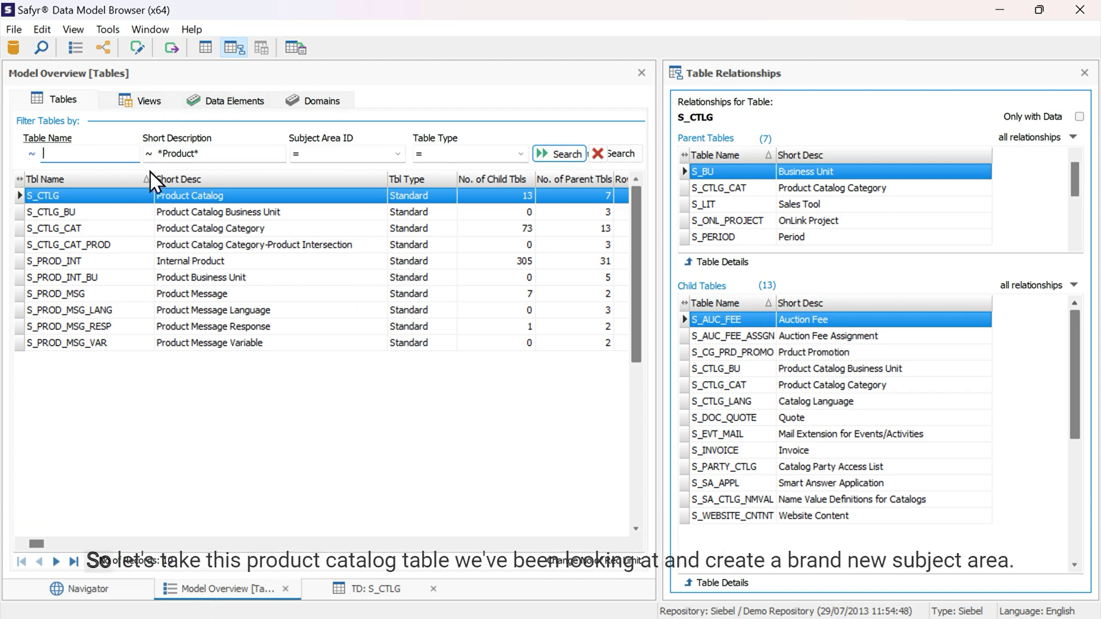
pyautogui.click(214, 195)
pyautogui.rightClick(213, 193)
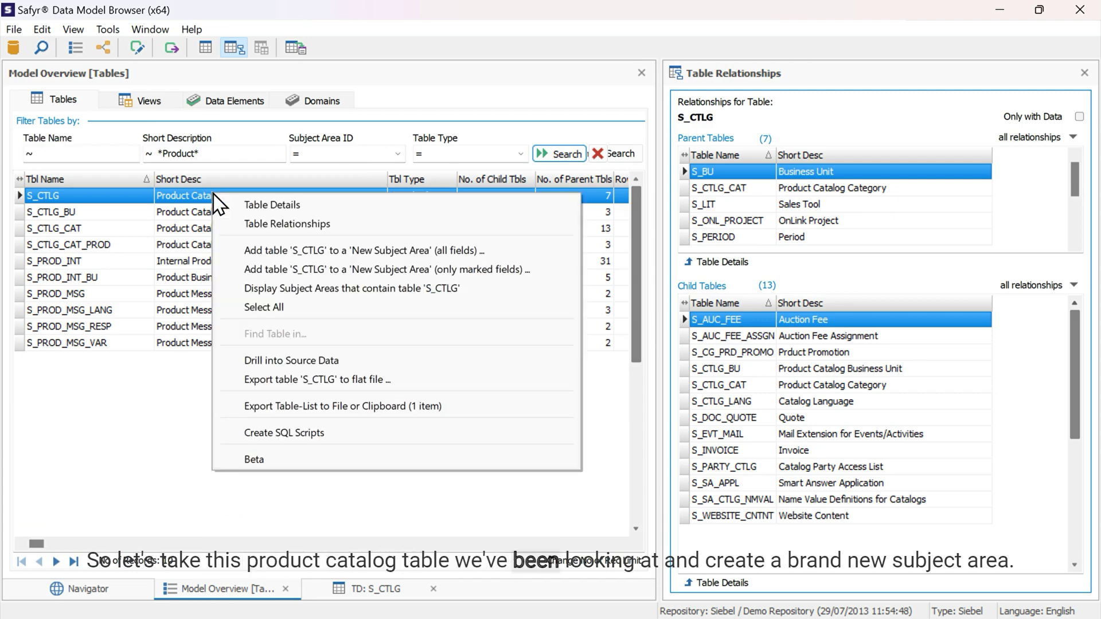
pyautogui.click(403, 252)
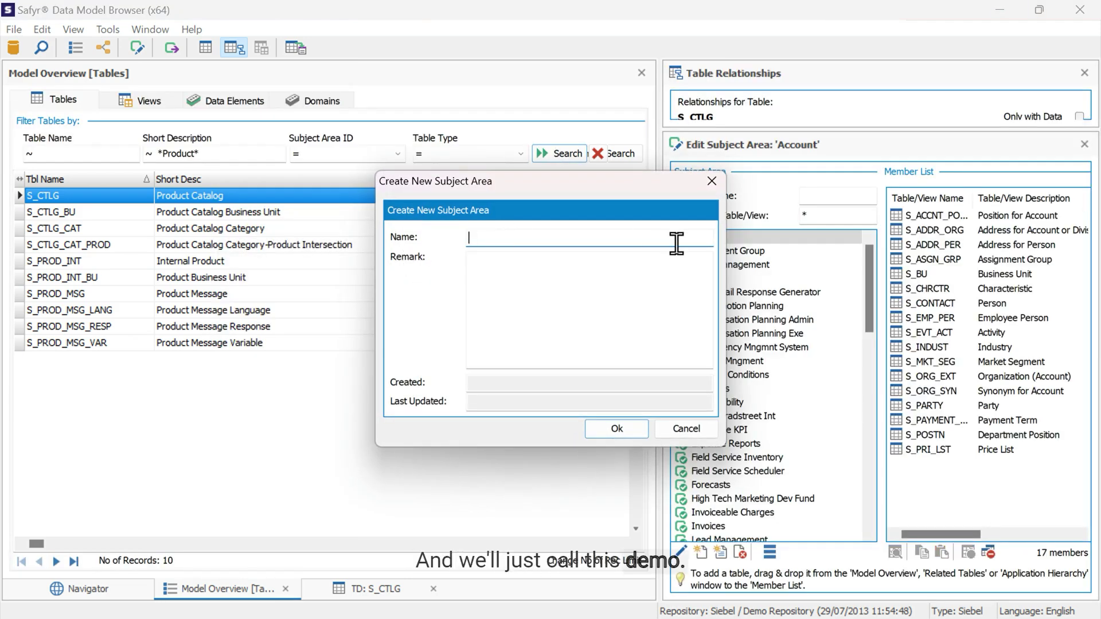
pyautogui.write('Demo')
pyautogui.click(628, 434)
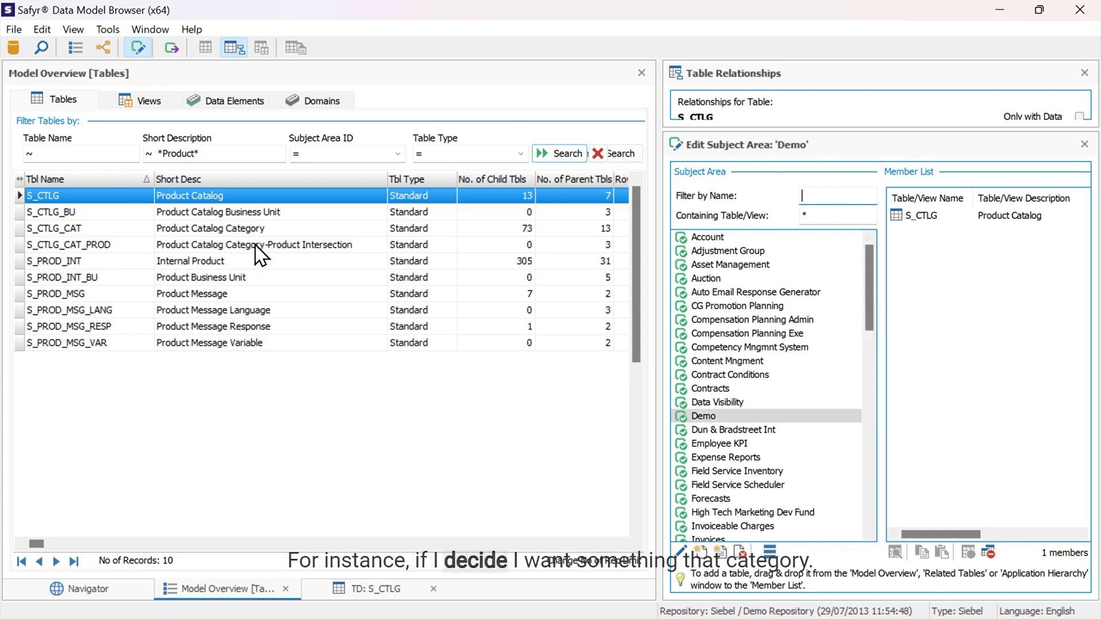
pyautogui.moveTo(261, 233); pyautogui.dragTo(947, 251)
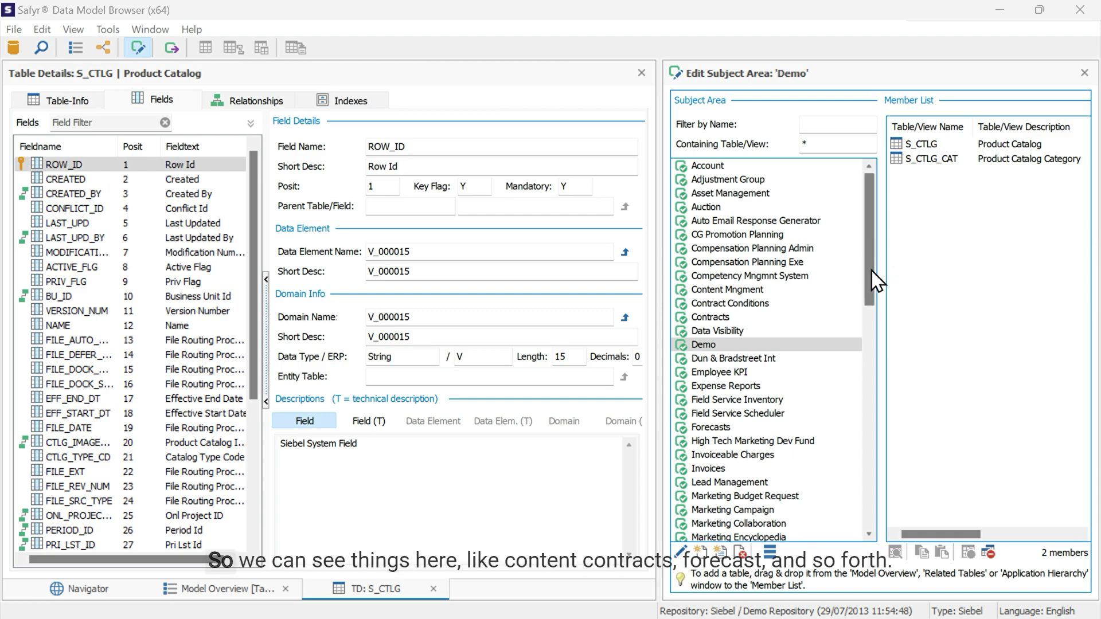
# Export the Products or Services subject area to the Safyr ER Diagrammer, keeping the default building options.
pyautogui.moveTo(874, 263); pyautogui.dragTo(847, 417)
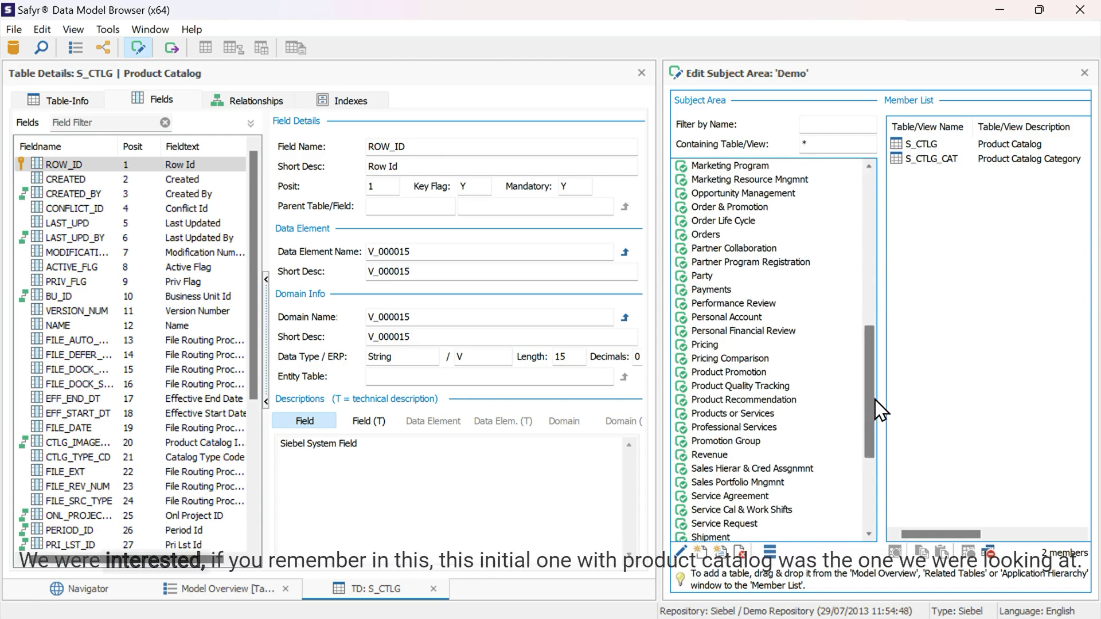
pyautogui.scroll(-1, 870, 413)
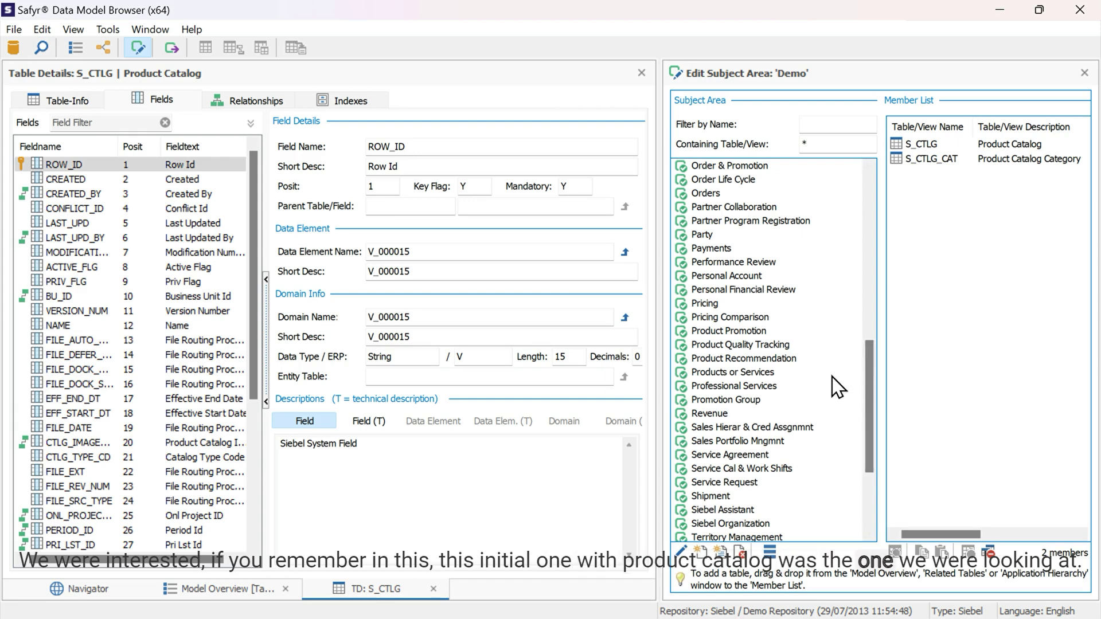
pyautogui.click(774, 374)
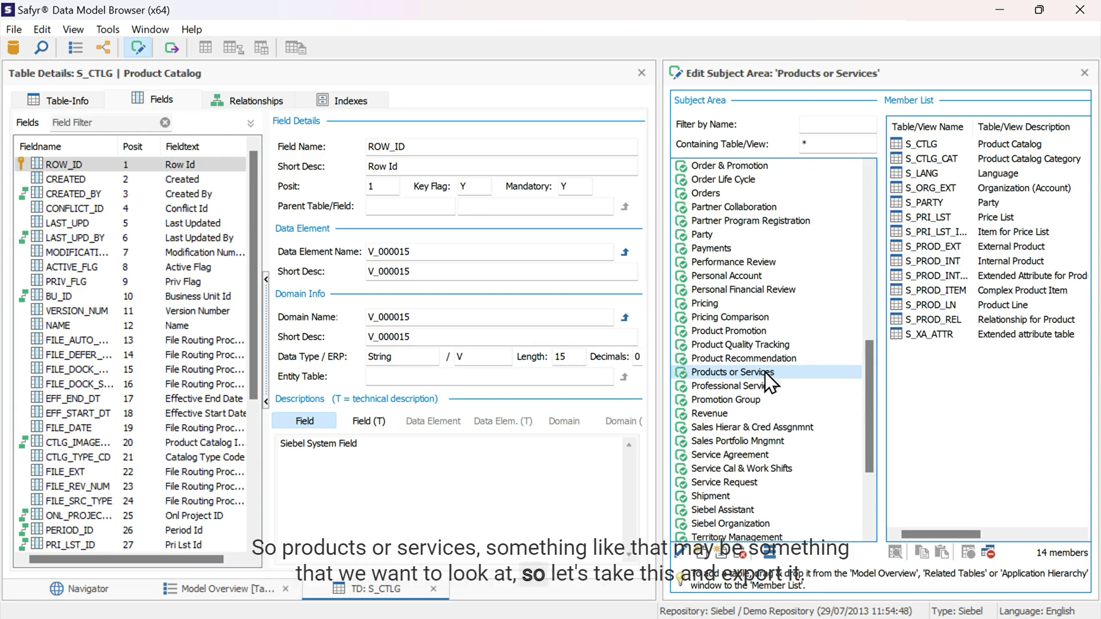
pyautogui.click(769, 553)
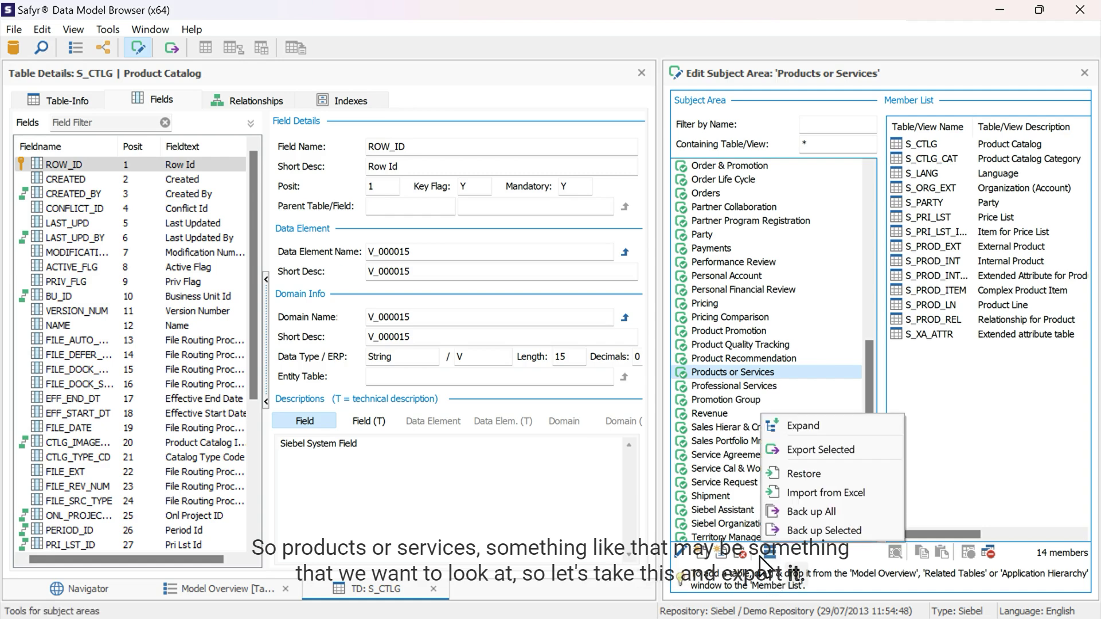
pyautogui.click(845, 452)
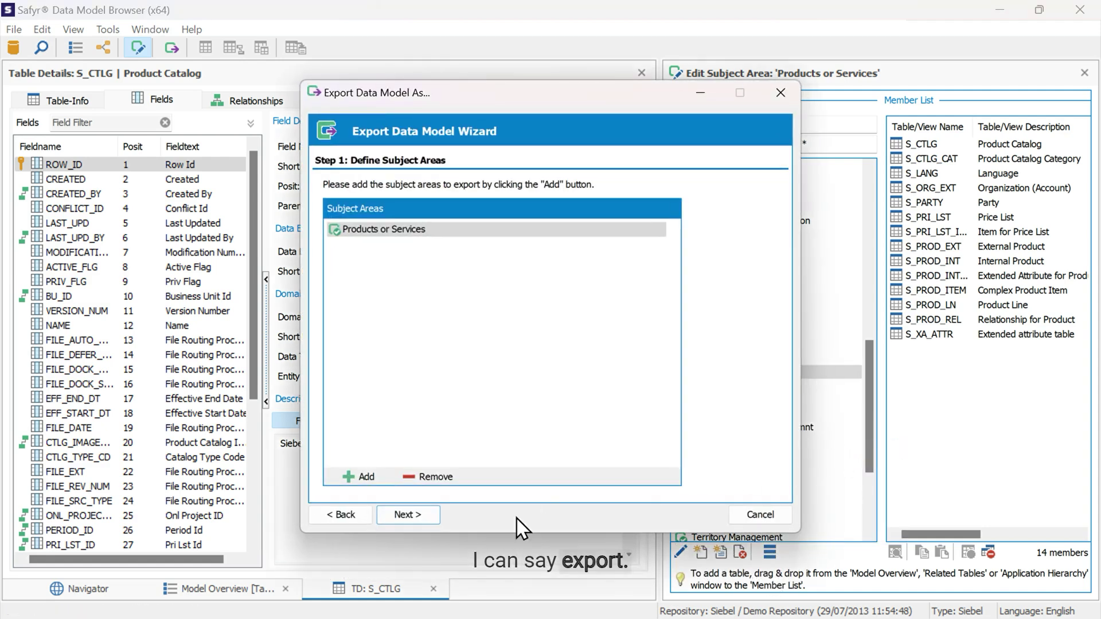
pyautogui.click(412, 515)
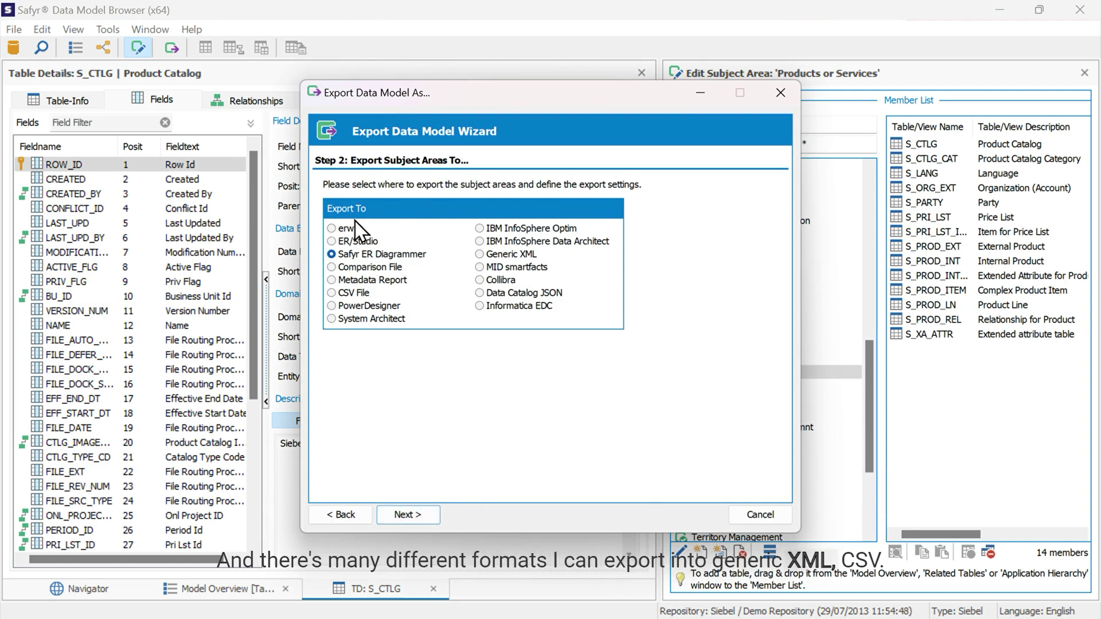
pyautogui.click(408, 515)
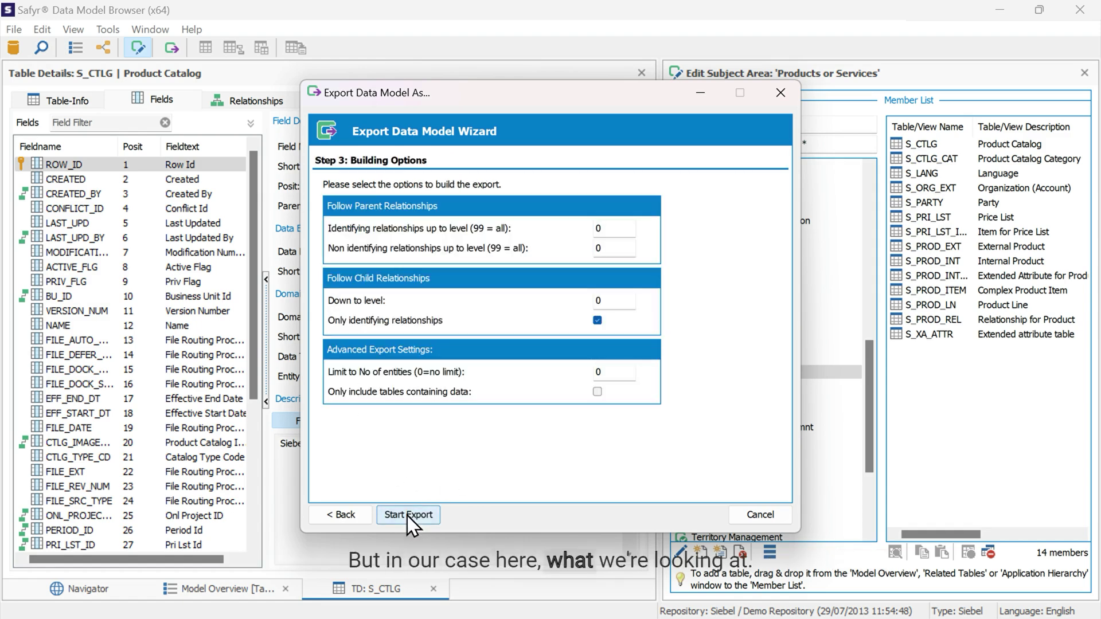
pyautogui.click(409, 515)
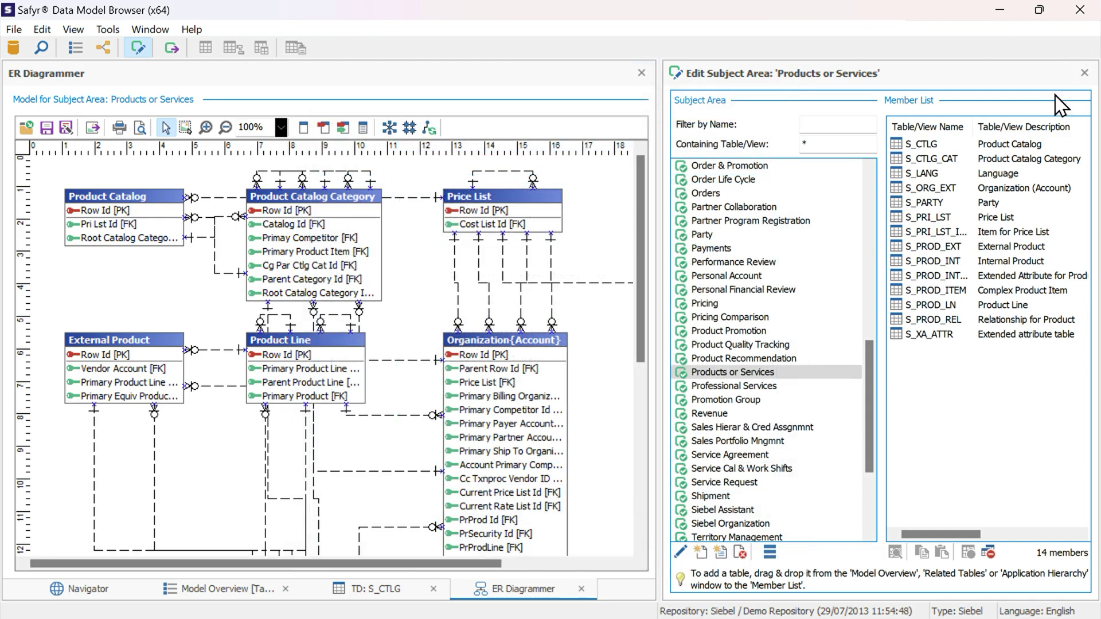
# Close the subject area editor and look over the entities and relationships in the Products or Services diagram.
pyautogui.click(1084, 73)
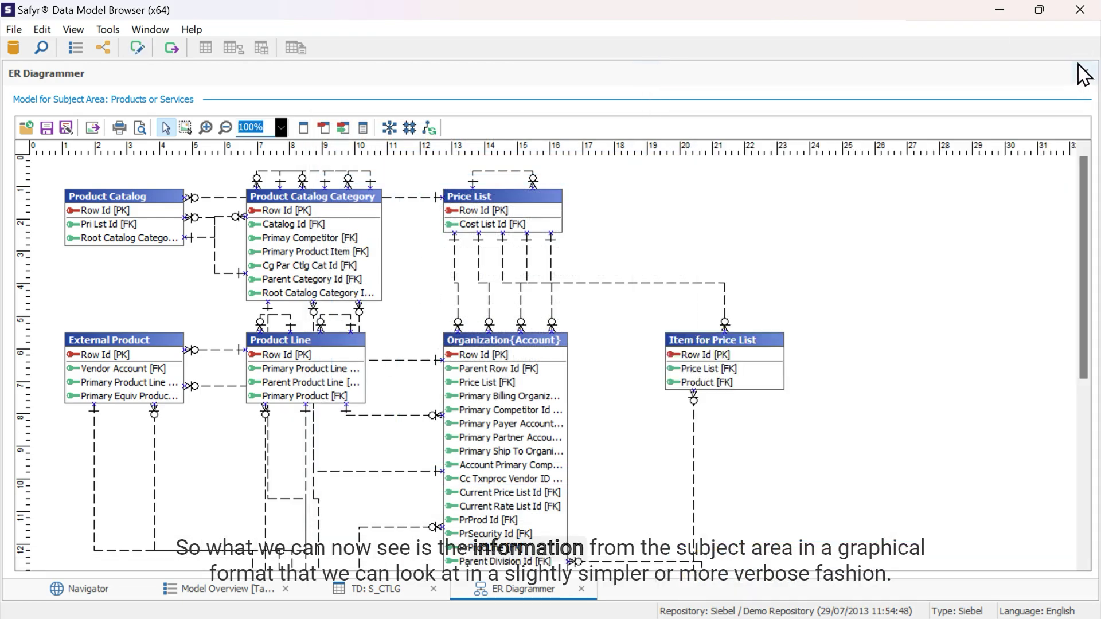
pyautogui.scroll(-3, 487, 382)
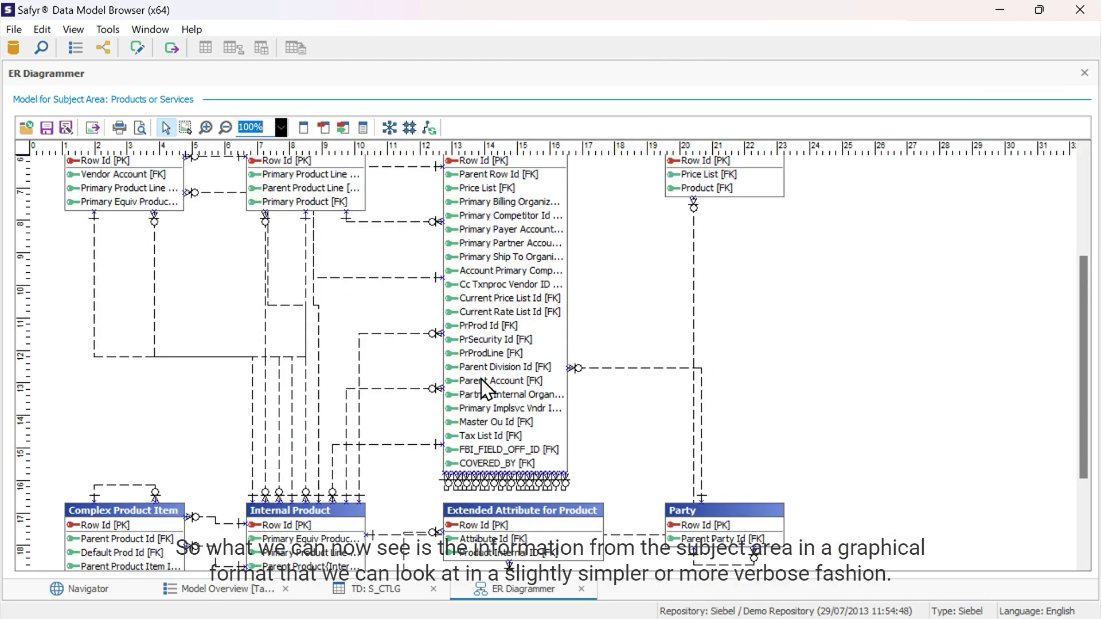
pyautogui.scroll(-2, 485, 390)
pyautogui.scroll(5, 485, 390)
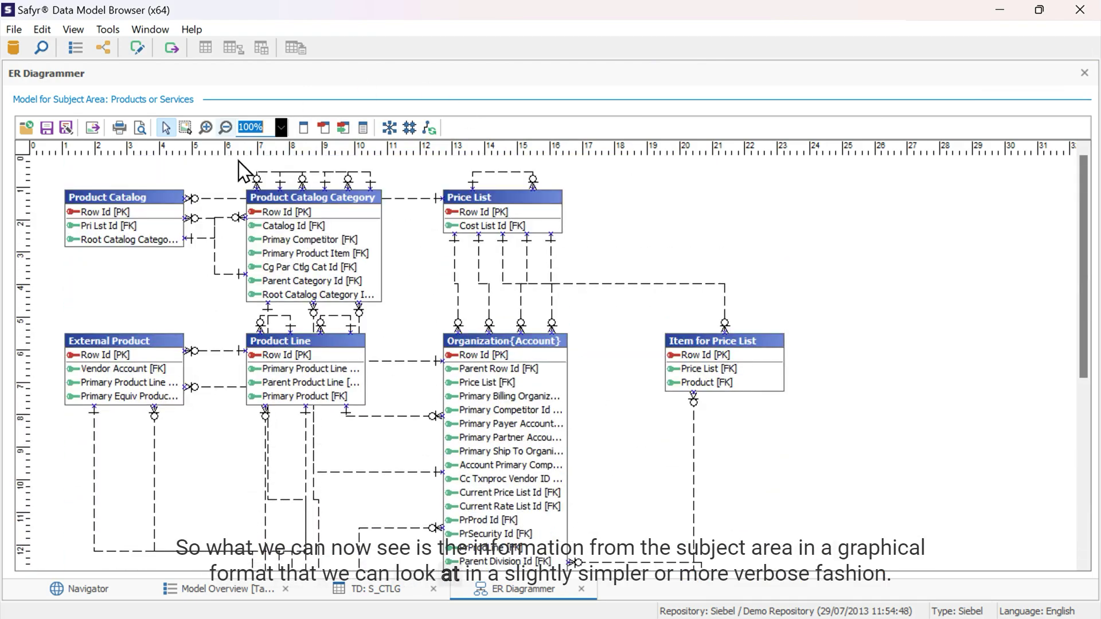
# Compare the diagram's display levels from tables only through primary key to all attributes, ending on primary and foreign keys.
pyautogui.click(304, 127)
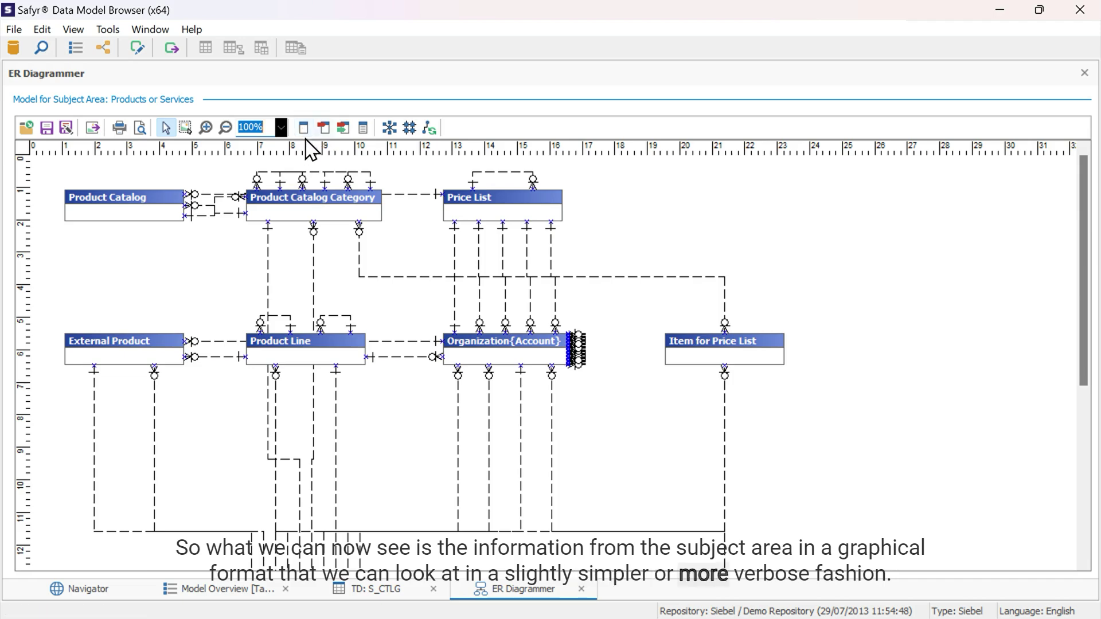
pyautogui.click(324, 128)
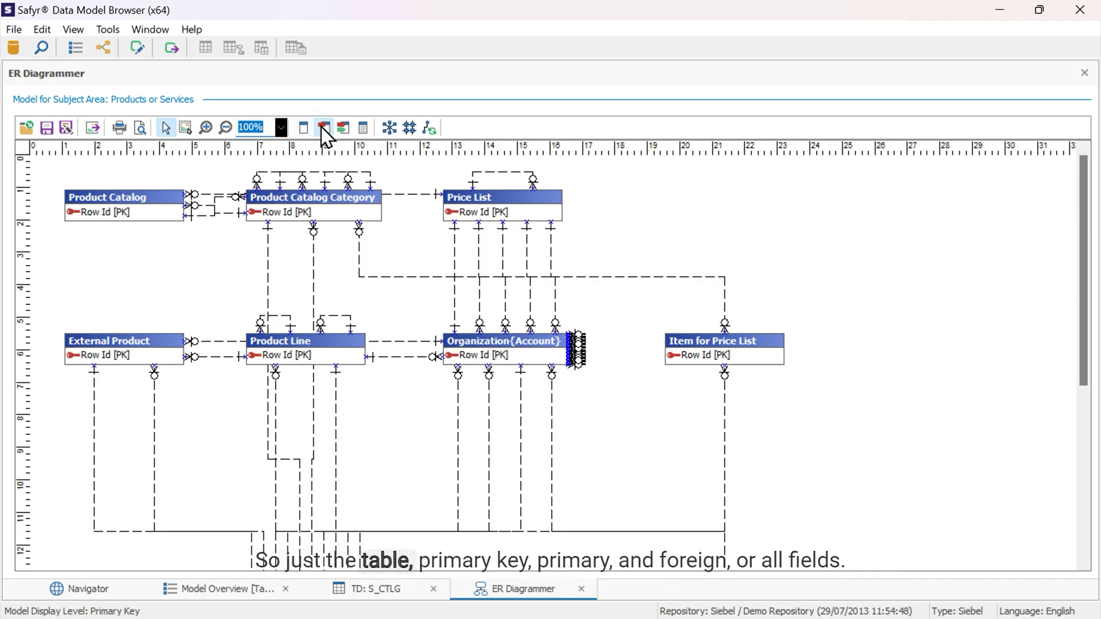
pyautogui.click(343, 127)
pyautogui.click(363, 128)
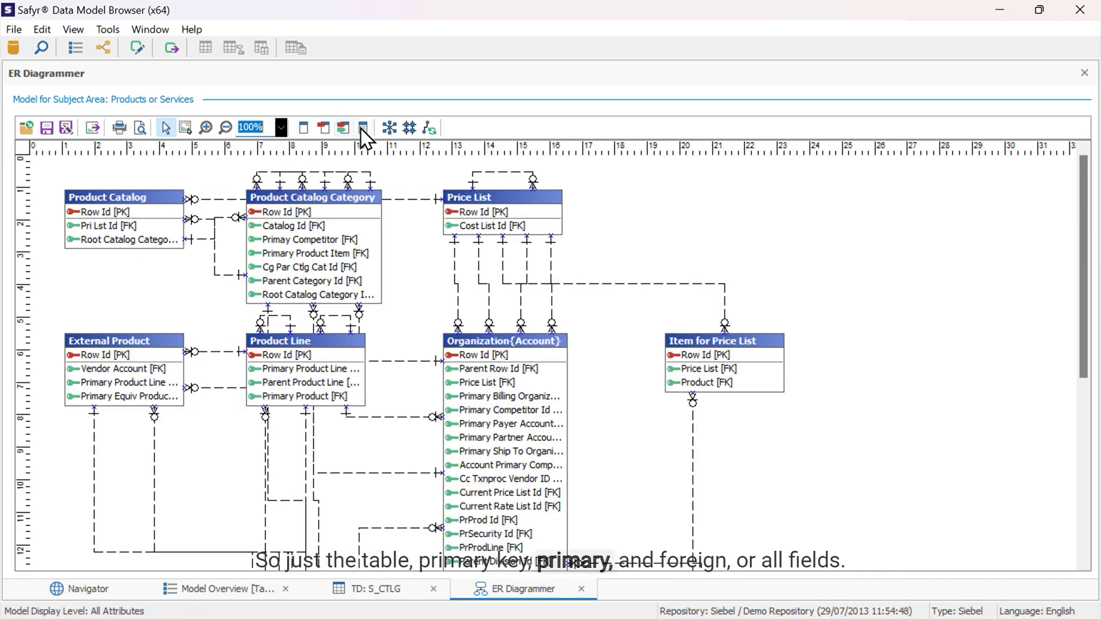
pyautogui.click(344, 131)
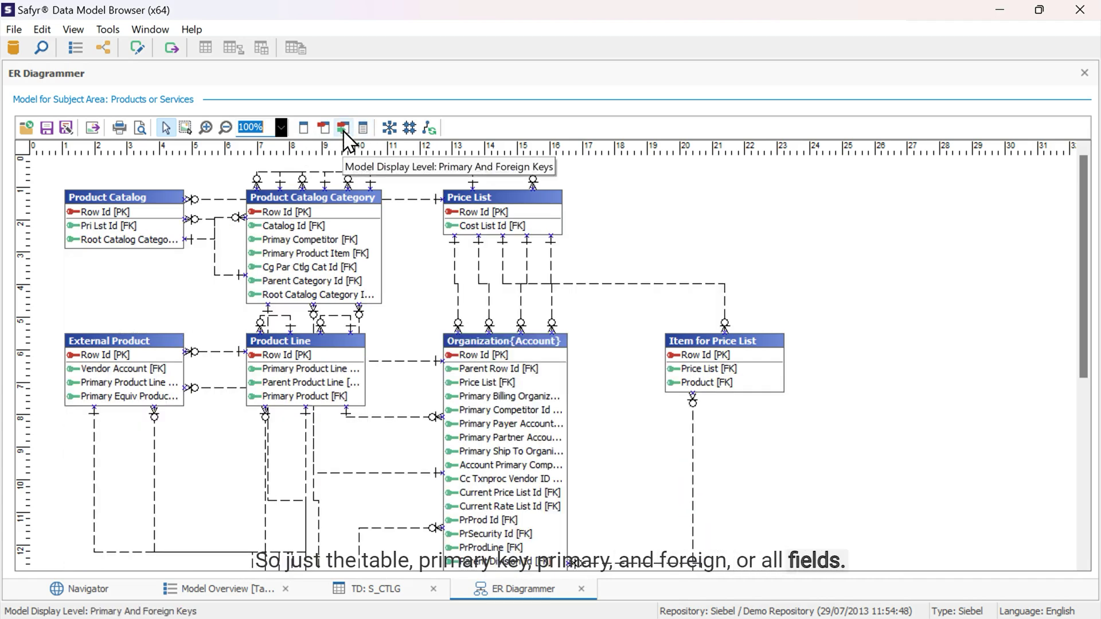